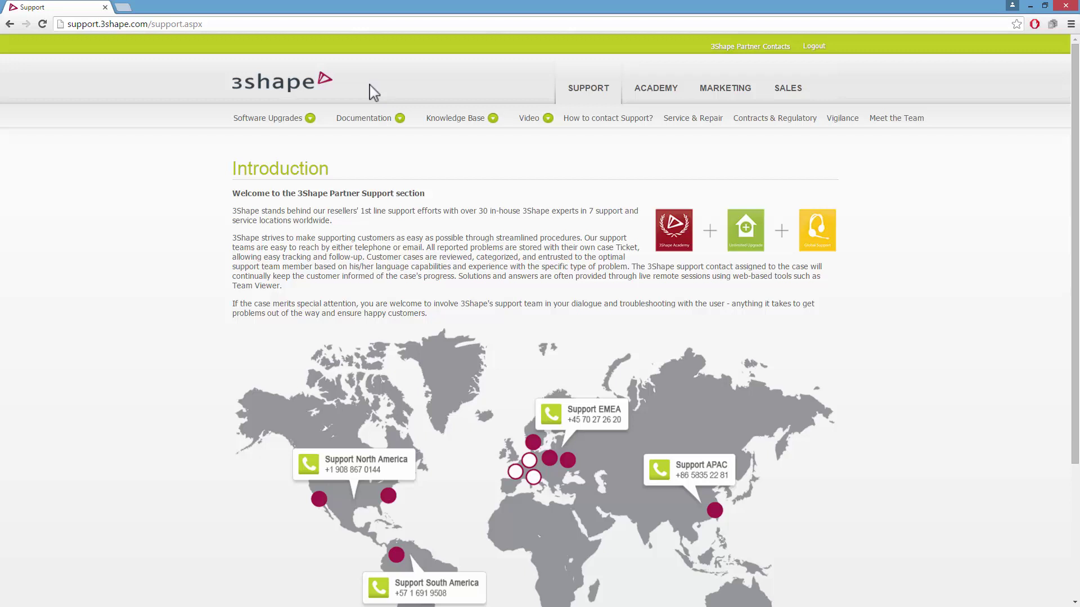
# Step: Download the 'Instructions for the Implant library creation in the Dental System' guide from Dental System How-To Guides
pyautogui.moveTo(371, 115)
pyautogui.click(375, 148)
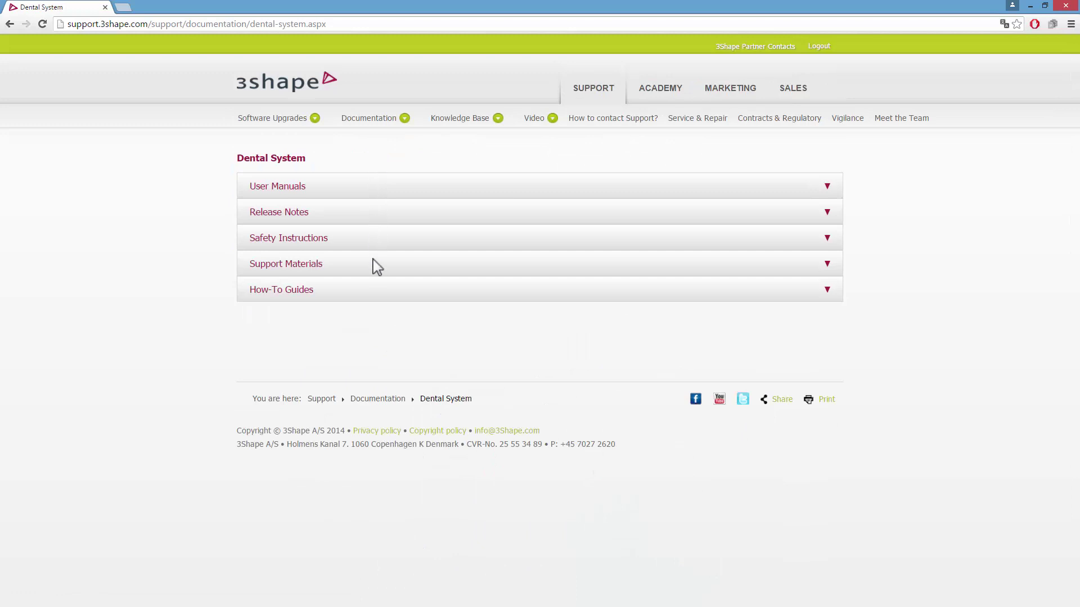
pyautogui.click(376, 292)
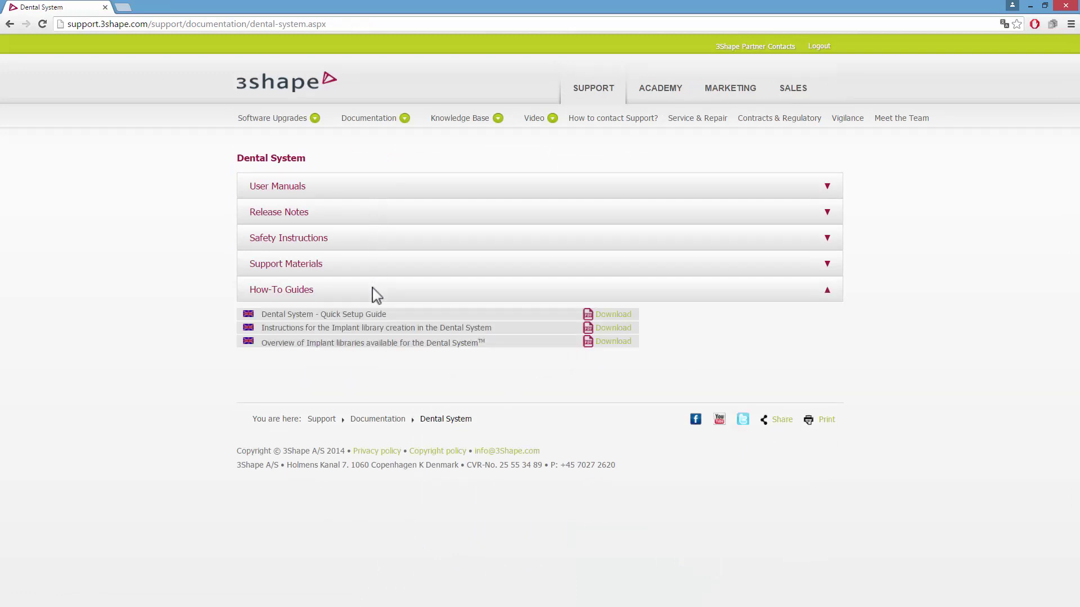
pyautogui.click(603, 332)
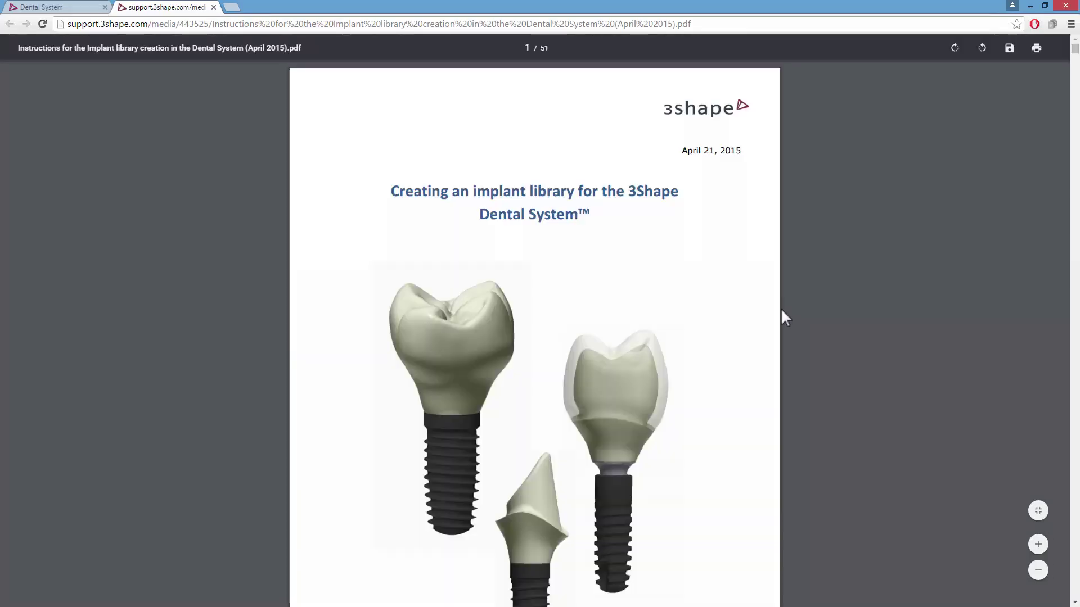
# Step: Scroll the PDF past the table of contents to the Figure 3-1 implant system diagram
pyautogui.scroll(-15, 782, 311)
pyautogui.scroll(-20, 782, 310)
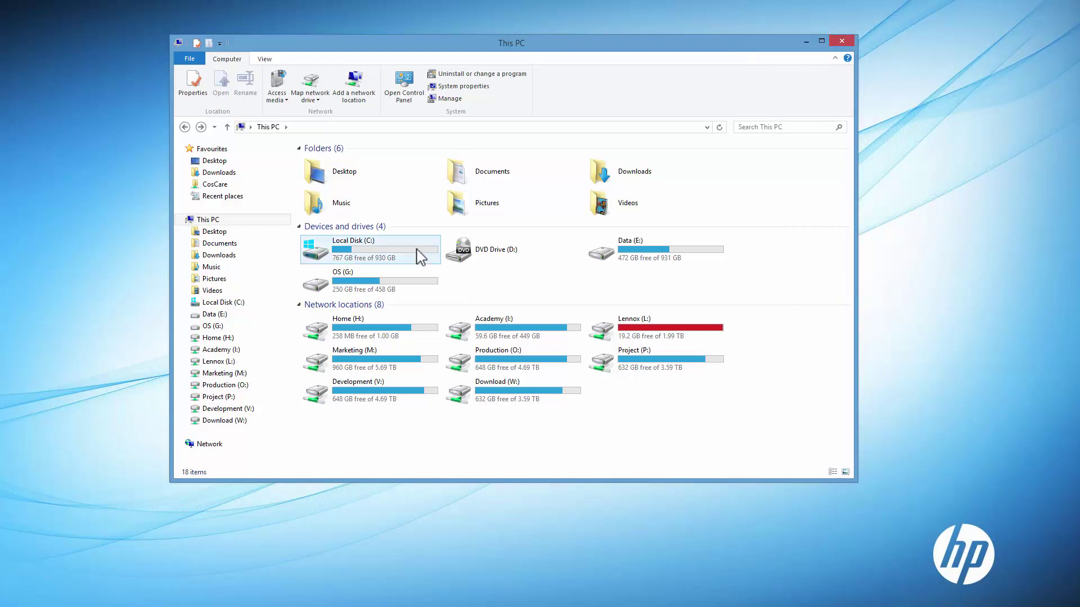
# Step: Browse to C:\3Shape Configuration\DentalSystem\Dental System Control Panel\library\3Shape\Abutments
pyautogui.doubleClick(421, 257)
pyautogui.doubleClick(413, 174)
pyautogui.doubleClick(409, 163)
pyautogui.doubleClick(410, 167)
pyautogui.doubleClick(407, 175)
pyautogui.doubleClick(407, 162)
pyautogui.doubleClick(406, 173)
# Step: Create a new folder named 'Demo Kit' inside the ImplantSystems folder
pyautogui.click(405, 162)
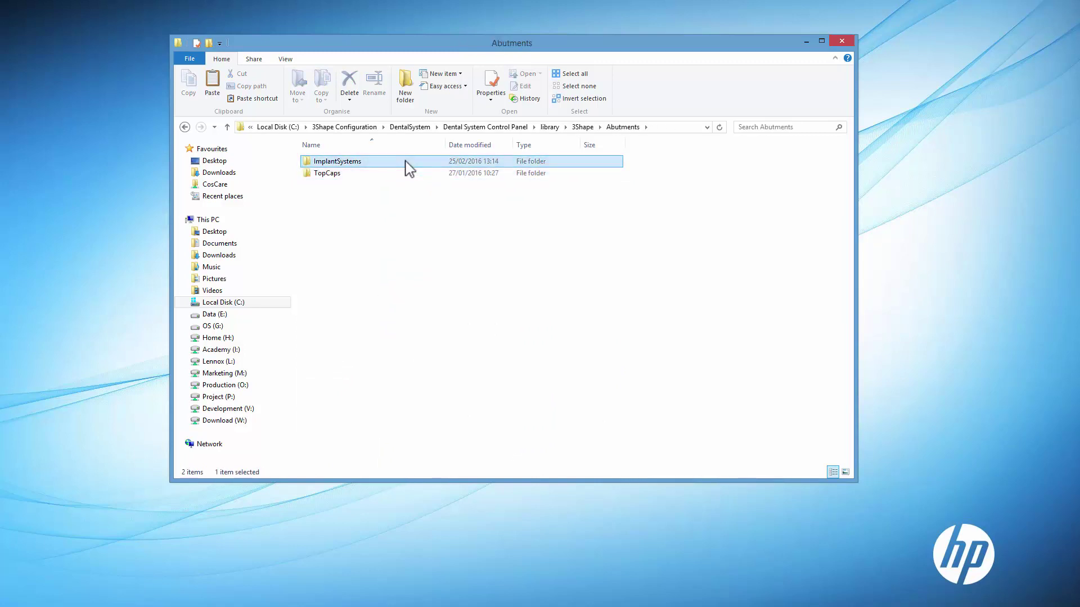
pyautogui.doubleClick(406, 161)
pyautogui.click(406, 90)
pyautogui.write('Demo Kit')
# Step: Confirm the Demo Kit folder name and paste the 1pc and 2pc kit folders into it
pyautogui.click(377, 212)
pyautogui.doubleClick(346, 185)
pyautogui.hotkey('ctrl', 'v')
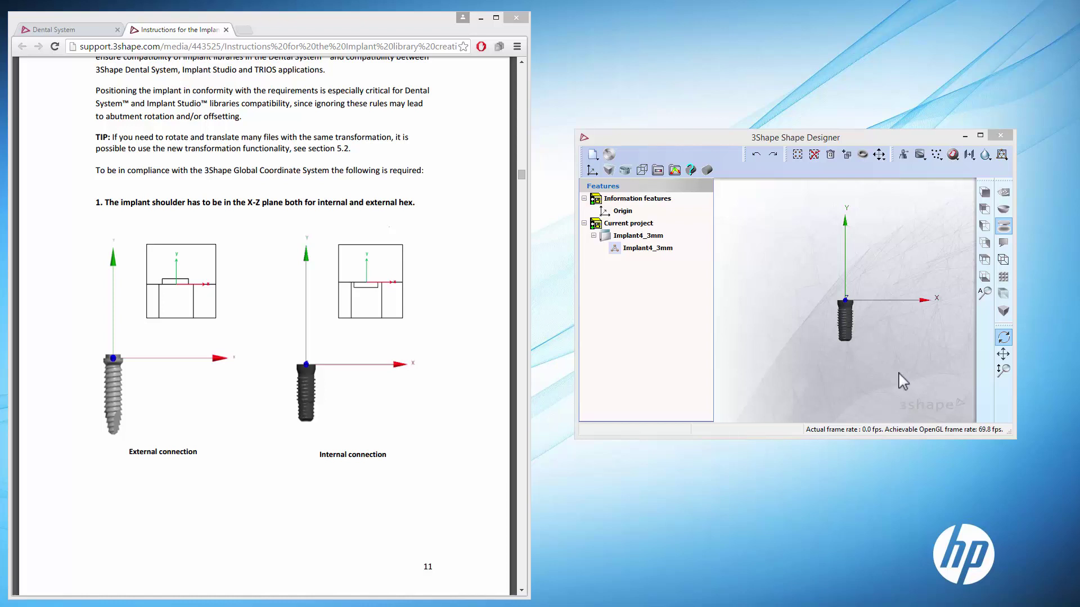
# Step: Zoom and orbit Implant4_3mm in Shape Designer to view its top opening, then show the menu bar
pyautogui.click(898, 376)
pyautogui.scroll(5, 845, 309)
pyautogui.moveTo(852, 279)
pyautogui.mouseDown()
pyautogui.moveTo(854, 350)
pyautogui.moveTo(855, 289)
pyautogui.mouseUp()
pyautogui.press('alt')
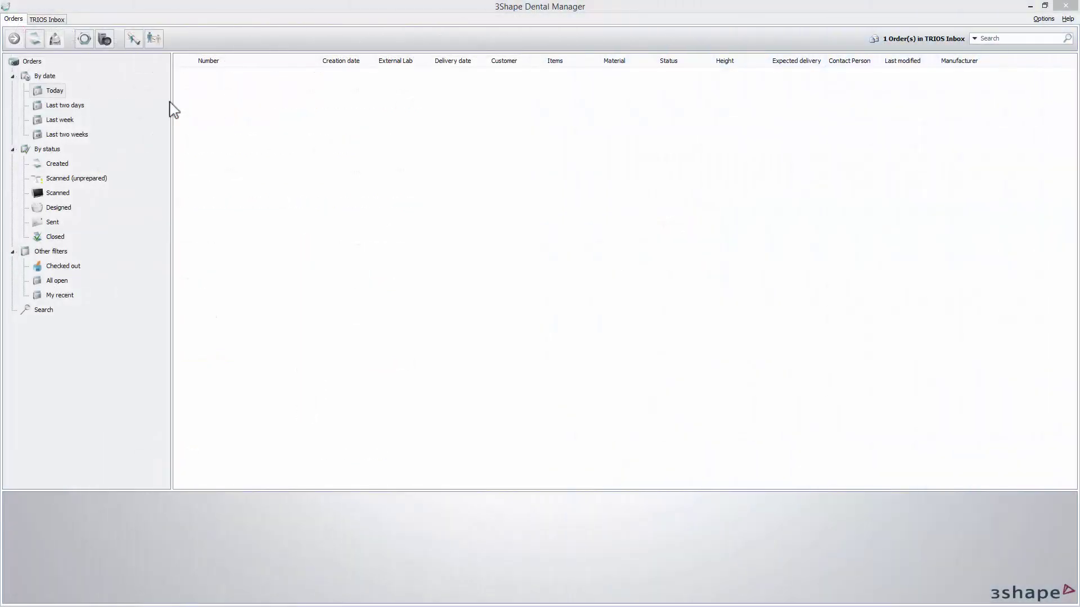
# Step: Add a new implant system from the Abutments implant systems list
pyautogui.click(87, 41)
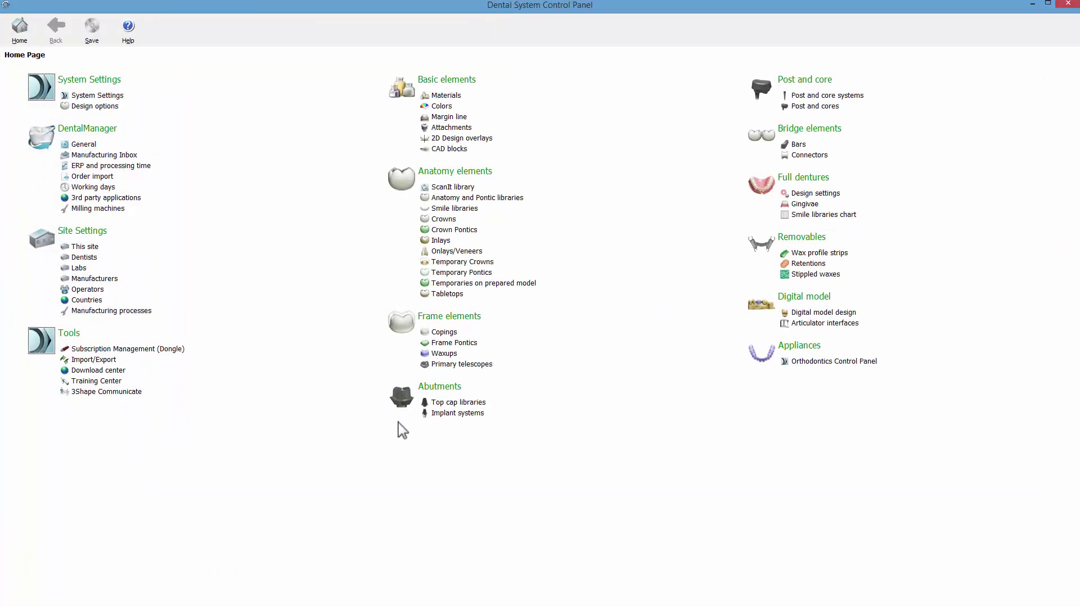
pyautogui.click(445, 414)
pyautogui.click(29, 190)
# Step: Change the implant system ID to 64130_DemoKit_001 and rename it 'Demo Kit'
pyautogui.click(426, 116)
pyautogui.moveTo(598, 314); pyautogui.dragTo(533, 315)
pyautogui.write('Demo')
pyautogui.click(558, 336)
pyautogui.moveTo(344, 139); pyautogui.dragTo(281, 138)
pyautogui.write('Demo Kit')
# Step: Load Implant4_3mm from the Demo Kit 1pc folder as the implant model, removing its ID's trailing number
pyautogui.click(185, 390)
pyautogui.doubleClick(670, 176)
pyautogui.click(663, 216)
pyautogui.click(911, 356)
pyautogui.scroll(-5, 516, 268)
pyautogui.click(419, 392)
pyautogui.moveTo(580, 315); pyautogui.dragTo(557, 315)
pyautogui.press('BackSpace')
pyautogui.click(558, 336)
# Step: Add ScanAbutment4_3mm as the scan abutment model, removing its ID's trailing number
pyautogui.click(306, 255)
pyautogui.click(644, 233)
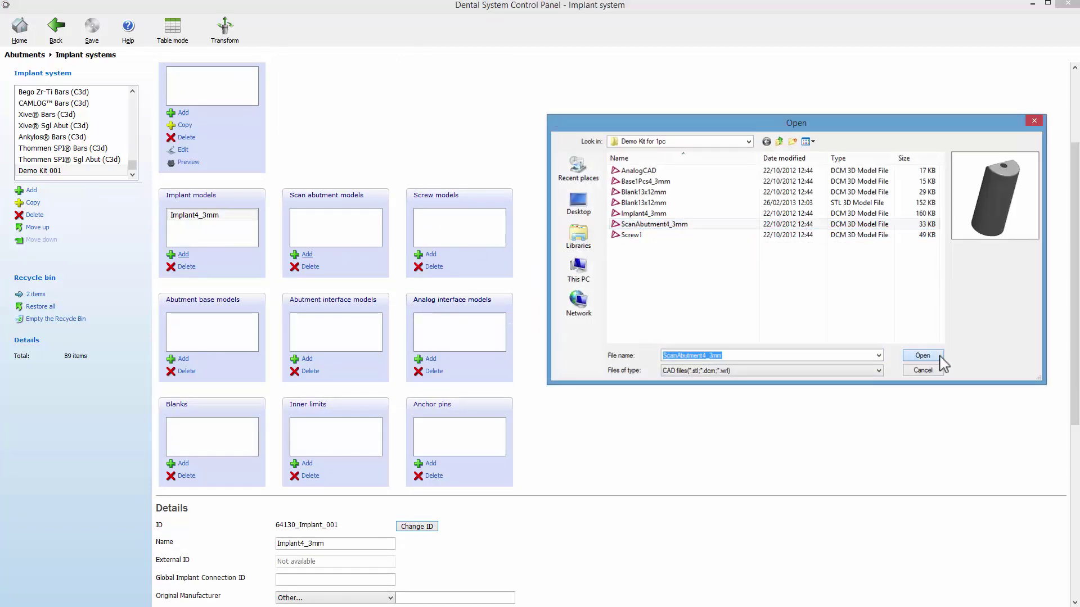
pyautogui.click(872, 360)
pyautogui.click(416, 527)
pyautogui.press('BackSpace')
pyautogui.press('BackSpace')
pyautogui.press('BackSpace')
pyautogui.press('BackSpace')
pyautogui.click(558, 335)
# Step: Add Screw1 as the screw model, removing its ID's trailing number
pyautogui.click(431, 255)
pyautogui.click(631, 235)
pyautogui.click(923, 355)
pyautogui.click(417, 527)
pyautogui.press('BackSpace')
pyautogui.click(560, 336)
# Step: Add Base1Pcs4_3mm as the abutment base model with an ID ending in _001
pyautogui.click(184, 359)
pyautogui.click(652, 181)
pyautogui.click(906, 356)
pyautogui.click(419, 527)
pyautogui.press('BackSpace')
pyautogui.press('BackSpace')
pyautogui.write('_001')
pyautogui.click(558, 335)
# Step: Add AnalogCAD as the analog interface model with an ID ending in _001
pyautogui.click(431, 359)
pyautogui.click(667, 171)
pyautogui.click(922, 355)
pyautogui.click(434, 527)
pyautogui.press('BackSpace')
pyautogui.press('BackSpace')
pyautogui.press('BackSpace')
pyautogui.press('BackSpace')
pyautogui.write('_001')
pyautogui.click(559, 336)
# Step: Add Blank13x12mm as the blank model with an ID ending in _001
pyautogui.click(183, 466)
pyautogui.click(698, 206)
pyautogui.click(922, 354)
pyautogui.click(435, 527)
pyautogui.press('BackSpace')
pyautogui.press('BackSpace')
pyautogui.press('BackSpace')
pyautogui.press('BackSpace')
pyautogui.write('_001')
pyautogui.click(558, 336)
# Step: Add the implant system category 'Demo Kit 001' and place the current Demo Kit system in it
pyautogui.scroll(-3, 564, 345)
pyautogui.click(184, 552)
pyautogui.write('D')
pyautogui.press('Return')
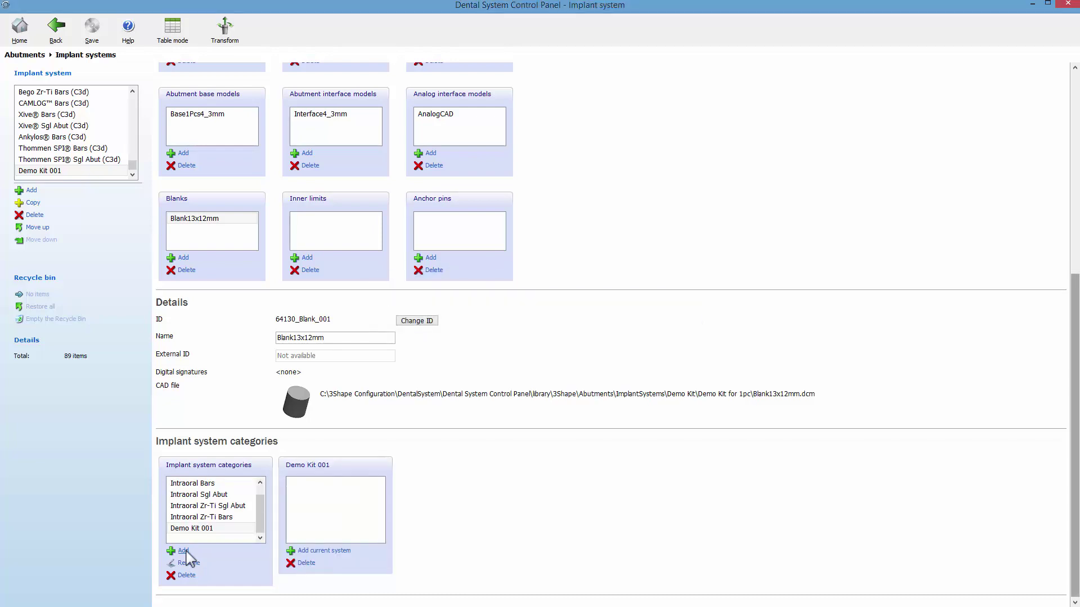
pyautogui.click(304, 551)
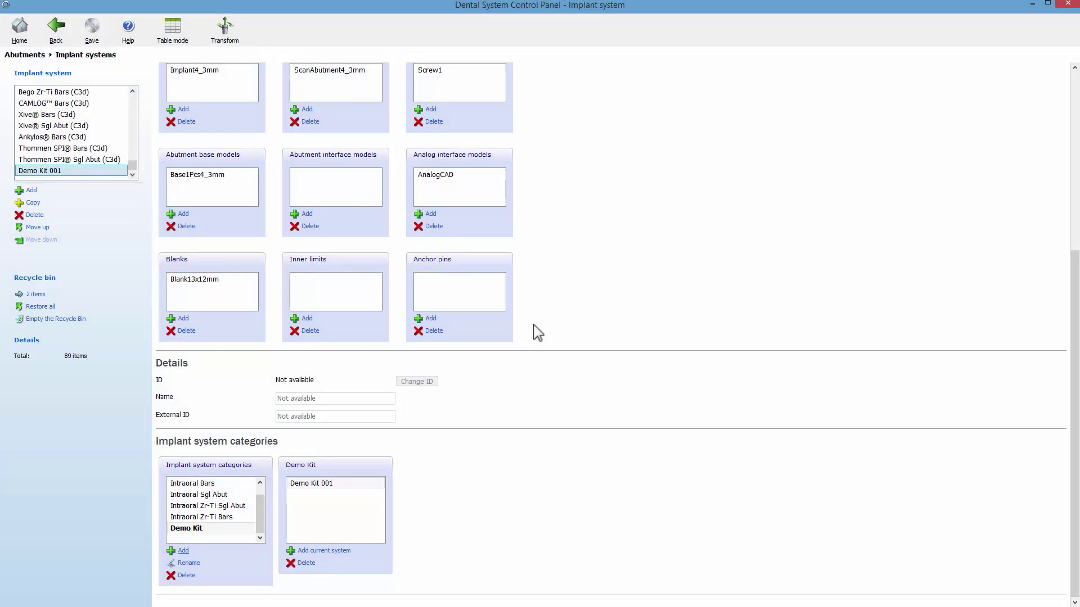
pyautogui.scroll(5, 538, 333)
# Step: Add an abutment kit with ID DemoKit1pc_001 and the name 'Demo Kit 1pc'
pyautogui.click(187, 248)
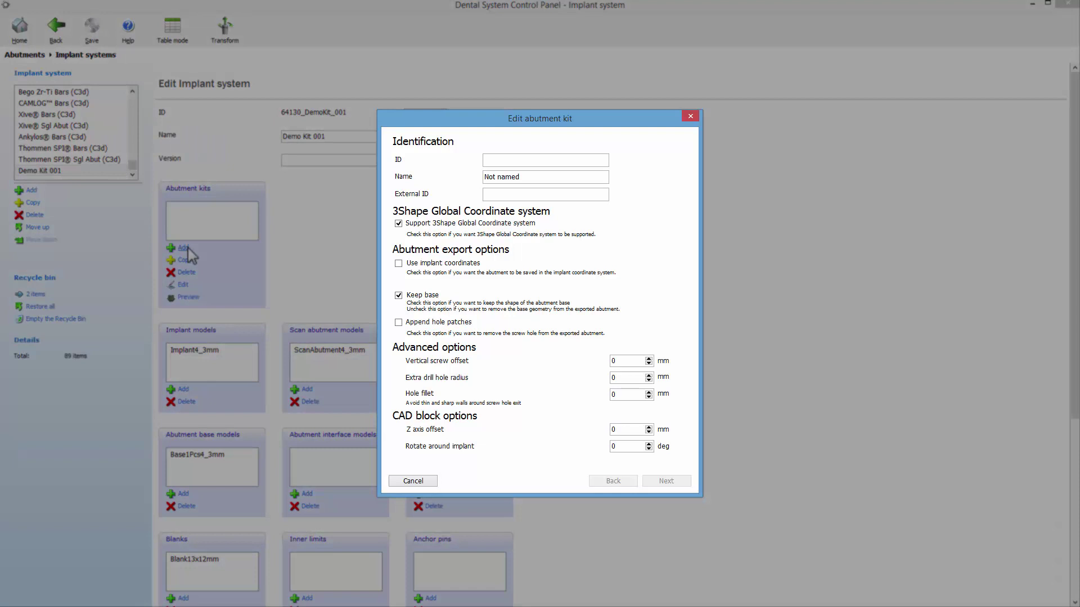
pyautogui.click(506, 157)
pyautogui.write('DemoKit1pc_001')
pyautogui.moveTo(520, 177); pyautogui.dragTo(484, 179)
pyautogui.write('Demo Kit 1pc')
# Step: Turn on Use implant coordinates and turn off Keep base in the abutment export options
pyautogui.click(398, 264)
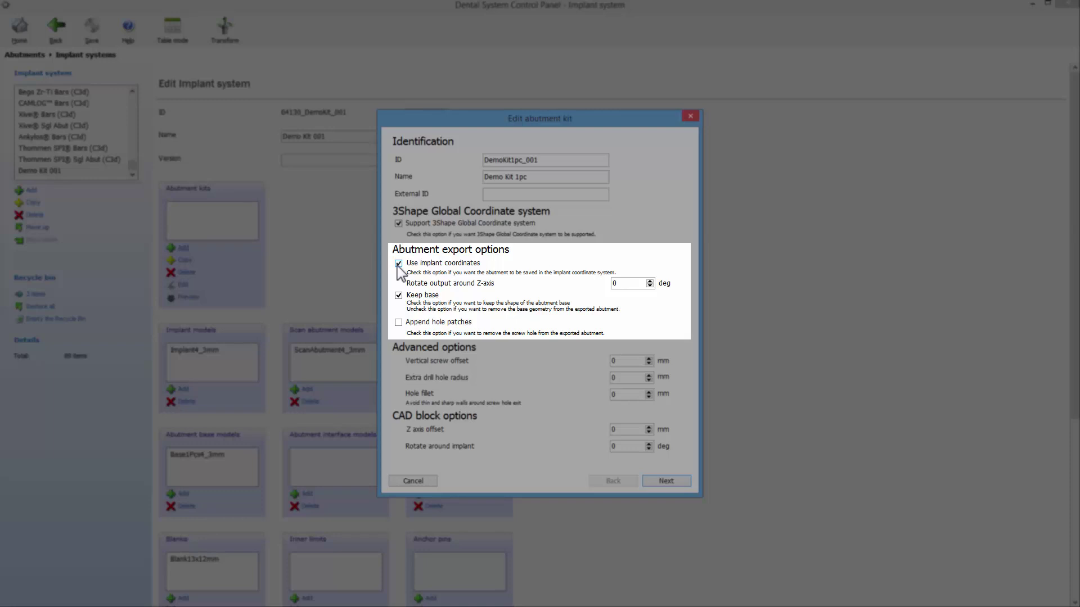
pyautogui.click(399, 297)
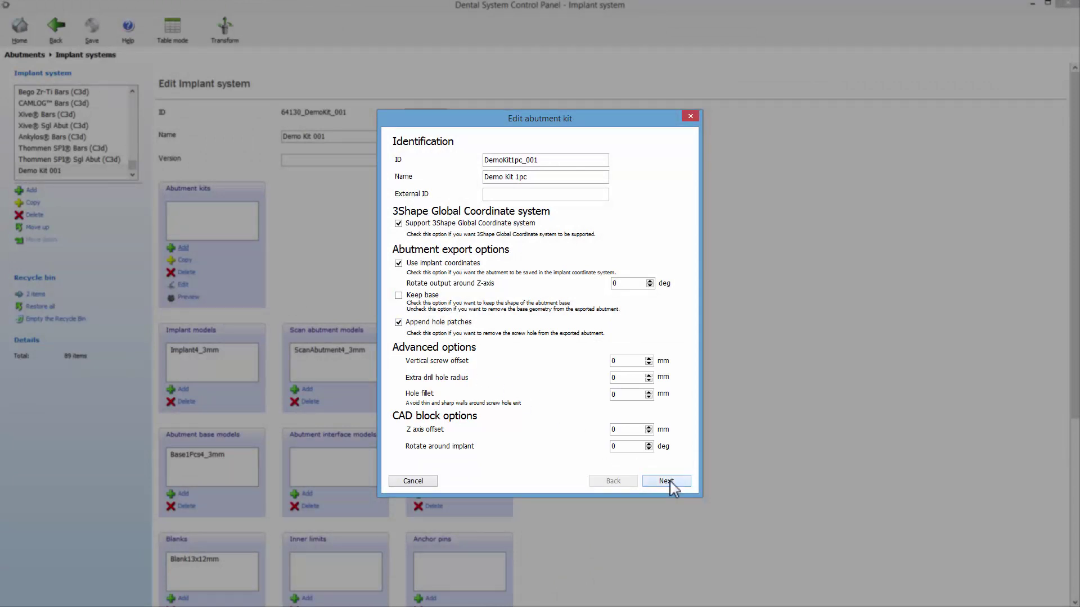
# Step: Include Implant4_3mm and ScanAbutment4_3mm in the Demo Kit 1pc wizard
pyautogui.click(666, 480)
pyautogui.click(401, 165)
pyautogui.click(666, 481)
pyautogui.click(402, 166)
pyautogui.click(666, 481)
pyautogui.click(675, 482)
# Step: Include the sealing item and Blank13x12mm, continuing on to the Materials step
pyautogui.click(664, 482)
pyautogui.click(663, 482)
pyautogui.click(450, 169)
pyautogui.click(658, 482)
pyautogui.click(425, 166)
pyautogui.click(666, 481)
pyautogui.click(666, 481)
# Step: Accept the Materials and Limitations pages and finish creating the Demo Kit 1pc kit
pyautogui.click(666, 482)
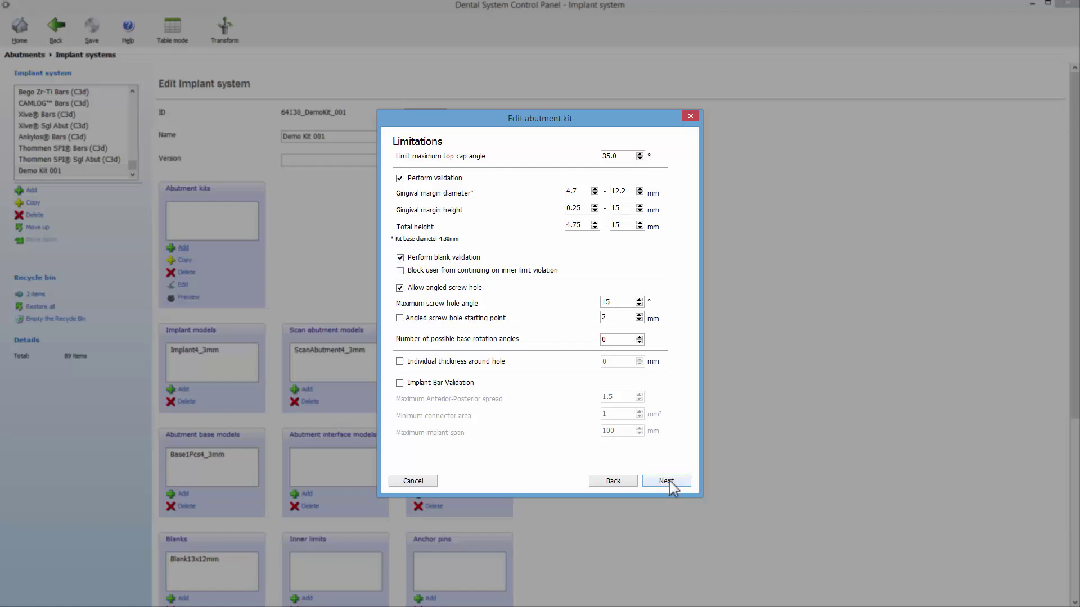
pyautogui.click(666, 481)
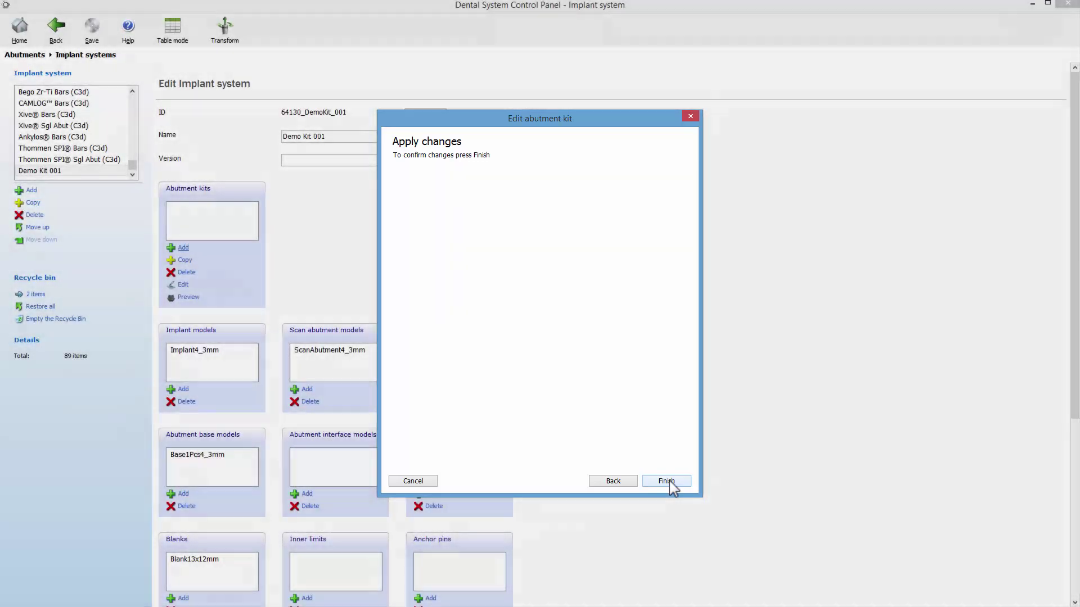
pyautogui.click(667, 481)
pyautogui.click(199, 298)
pyautogui.moveTo(498, 235)
pyautogui.mouseDown(button='right')
pyautogui.moveTo(497, 280)
pyautogui.moveTo(498, 245)
pyautogui.mouseUp(button='right')
pyautogui.moveTo(729, 353); pyautogui.dragTo(688, 403)
pyautogui.moveTo(725, 455); pyautogui.dragTo(688, 478)
pyautogui.scroll(5, 484, 309)
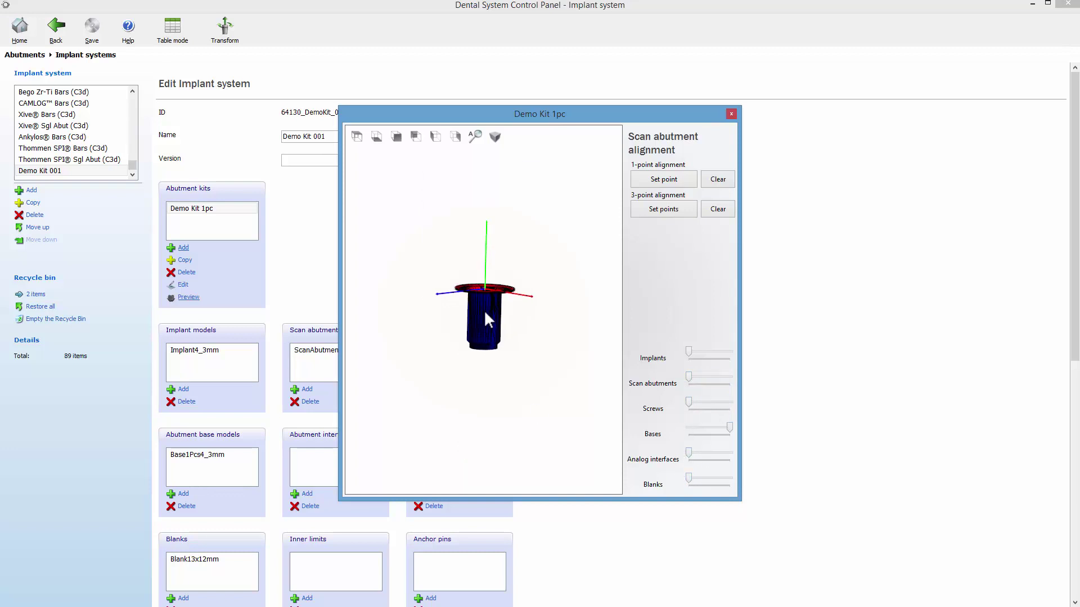
pyautogui.moveTo(486, 307)
pyautogui.mouseDown(button='right')
pyautogui.moveTo(487, 295)
pyautogui.moveTo(487, 390)
pyautogui.moveTo(487, 288)
pyautogui.moveTo(485, 313)
pyautogui.mouseUp(button='right')
# Step: Close the Demo Kit 1pc preview and bring the kit's model lists and details into view
pyautogui.click(732, 113)
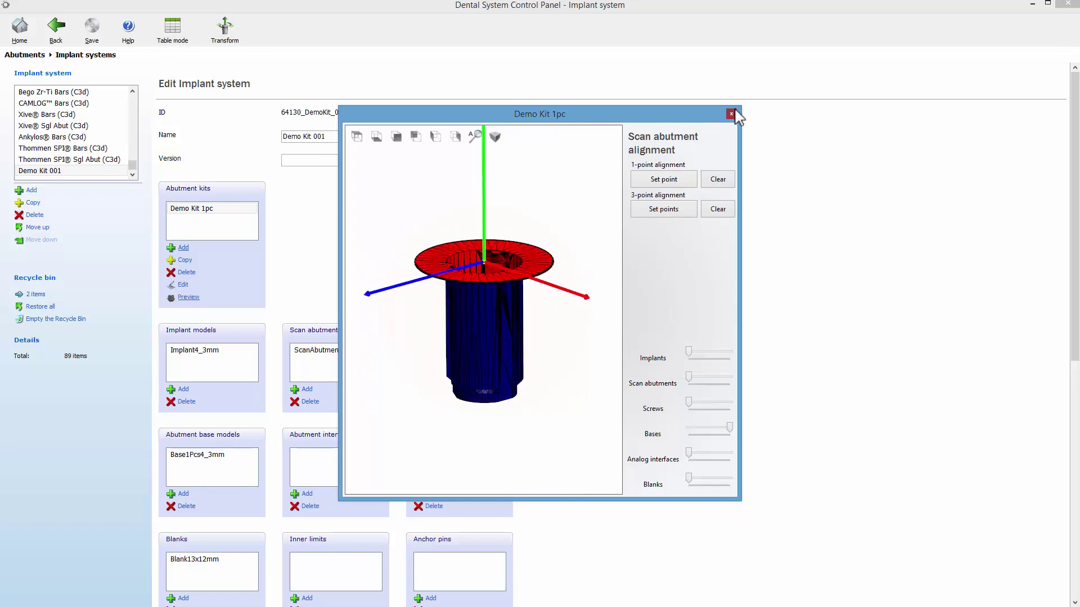
pyautogui.scroll(-1, 577, 251)
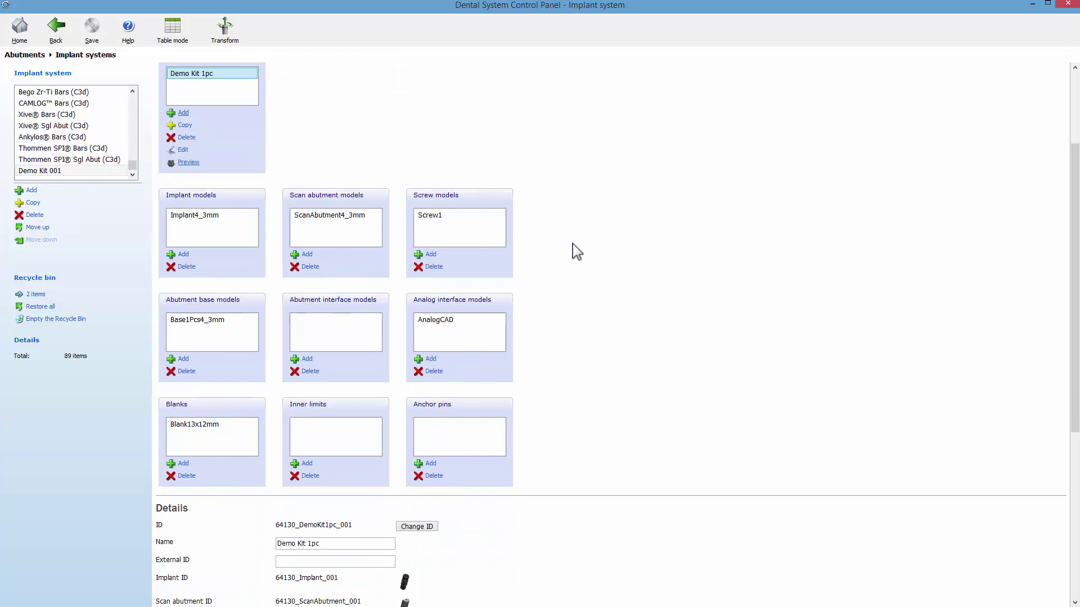
# Step: Add Interface4_3mm from the Demo Kit for 2pc folder as abutment interface, ID Interface_001
pyautogui.click(311, 360)
pyautogui.click(647, 186)
pyautogui.doubleClick(648, 185)
pyautogui.click(652, 218)
pyautogui.click(923, 355)
pyautogui.click(433, 527)
pyautogui.press('BackSpace')
pyautogui.press('BackSpace')
pyautogui.press('BackSpace')
pyautogui.write('_001')
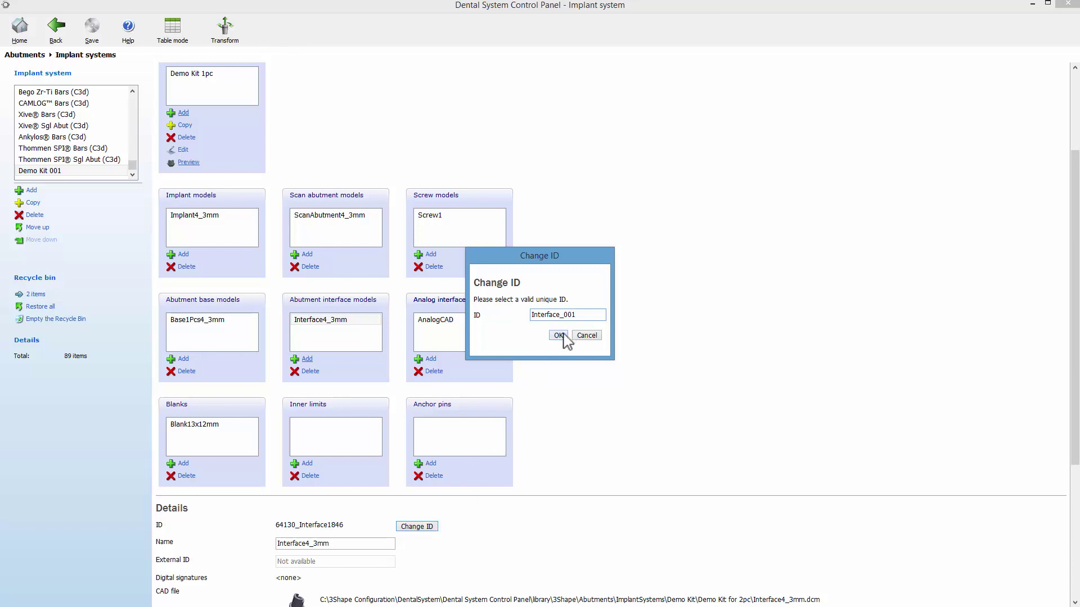
pyautogui.click(558, 336)
# Step: Add Base2Pcs4_3mm as an abutment base model with ID Base_002
pyautogui.click(185, 360)
pyautogui.click(669, 192)
pyautogui.click(917, 356)
pyautogui.click(428, 527)
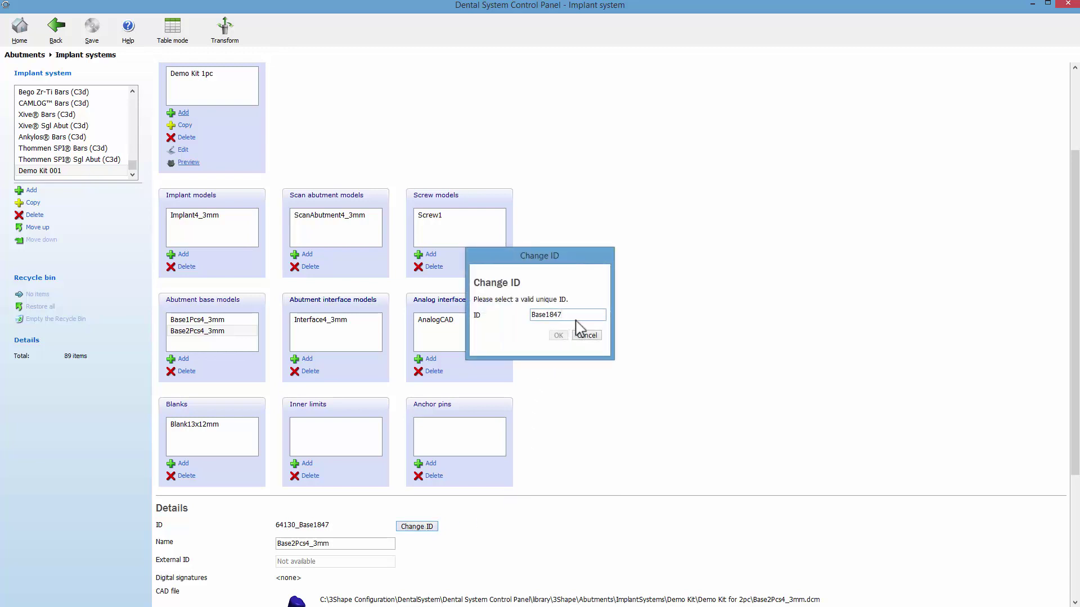
pyautogui.press('BackSpace')
pyautogui.press('BackSpace')
pyautogui.press('BackSpace')
pyautogui.click(559, 336)
# Step: Start a new abutment kit named Demo Kit 2pc
pyautogui.scroll(3, 563, 344)
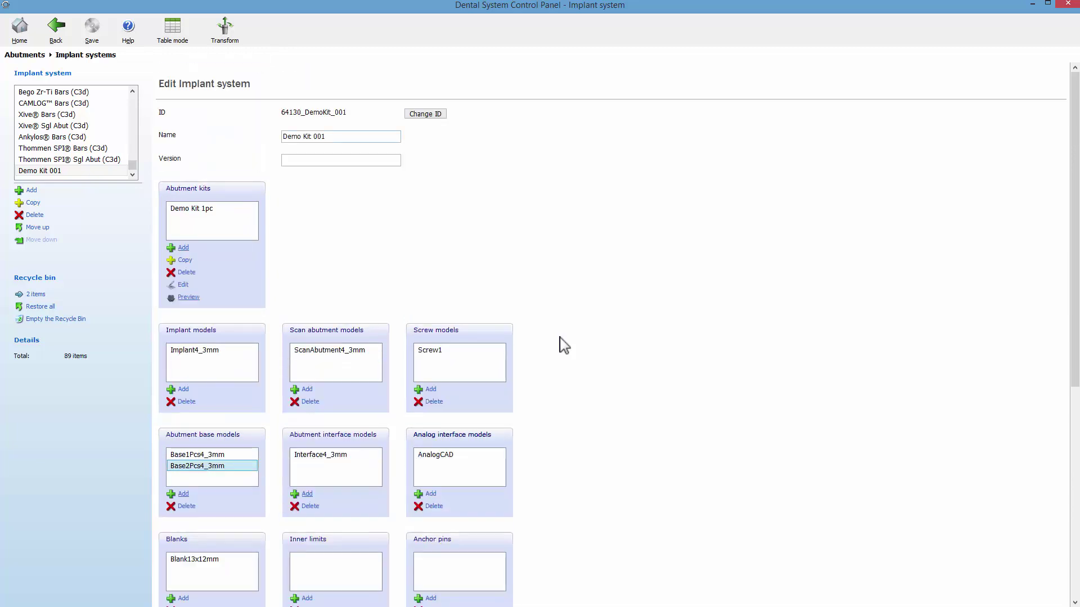
pyautogui.click(183, 248)
pyautogui.write('DemoKit2pc_001')
pyautogui.press('Tab')
pyautogui.write('Demo Kit 2pc')
pyautogui.click(662, 482)
# Step: Pick Screw1, Base2Pcs4_3mm and Interface4_3mm as the kit's screw, base and interface
pyautogui.click(665, 481)
pyautogui.click(409, 168)
pyautogui.click(675, 482)
pyautogui.click(666, 482)
pyautogui.click(441, 177)
pyautogui.click(666, 482)
pyautogui.click(441, 167)
# Step: Pass the optional, anchor pin and materials pages and finish Demo Kit 2pc
pyautogui.click(674, 482)
pyautogui.click(417, 167)
pyautogui.click(664, 481)
pyautogui.click(665, 481)
pyautogui.click(446, 167)
pyautogui.click(683, 482)
pyautogui.click(666, 481)
pyautogui.click(666, 481)
pyautogui.click(666, 482)
pyautogui.click(666, 481)
# Step: Preview Demo Kit 2pc with implant, scan abutment, screw, interface, analog and blank hidden
pyautogui.click(196, 296)
pyautogui.click(728, 327)
pyautogui.click(728, 352)
pyautogui.click(728, 377)
pyautogui.click(729, 429)
pyautogui.click(729, 453)
pyautogui.click(714, 478)
# Step: Rotate the abutment to view its underside, close the preview, and save the implant system
pyautogui.scroll(3, 489, 293)
pyautogui.moveTo(488, 272)
pyautogui.mouseDown(button='right')
pyautogui.moveTo(491, 314)
pyautogui.moveTo(487, 194)
pyautogui.moveTo(485, 281)
pyautogui.mouseUp(button='right')
pyautogui.click(731, 115)
pyautogui.click(93, 30)
# Step: Confirm saving Demo Kit 001, view all systems in Table mode, then return to Details mode
pyautogui.click(595, 332)
pyautogui.click(192, 40)
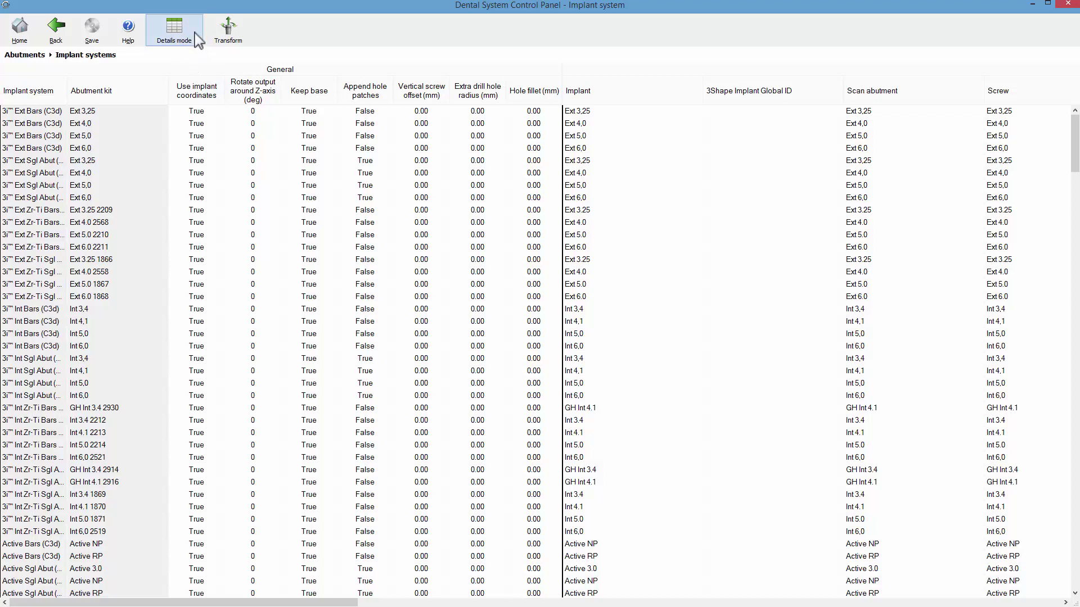
pyautogui.click(196, 35)
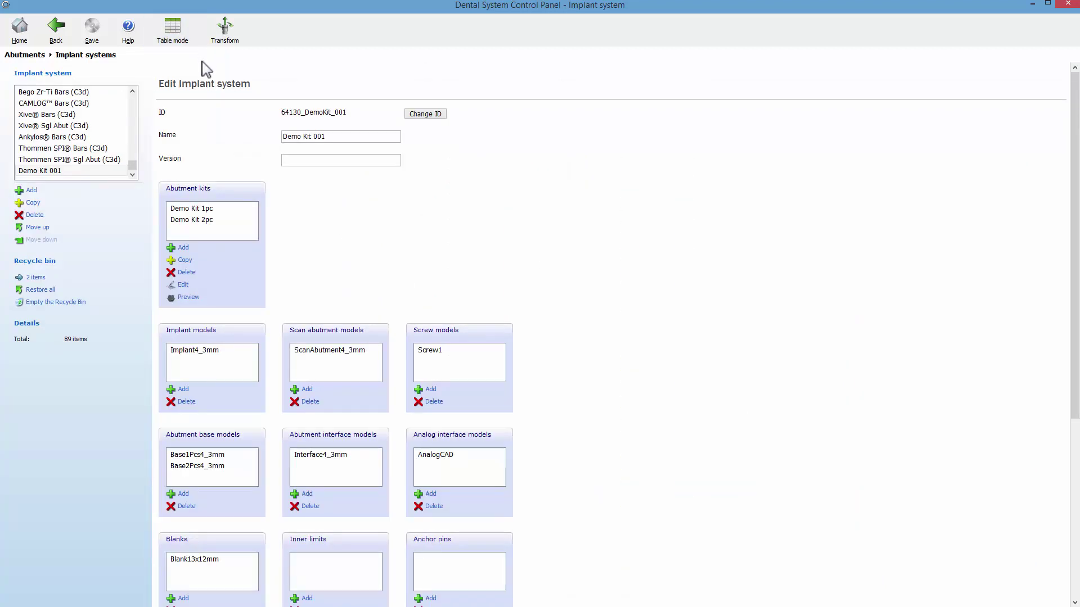
# Step: Run Transform to convert the implant library to 3Shape coordinates
pyautogui.click(228, 32)
# Step: Complete the coordinate translation, then download Demo Scans from Dental System's Support Materials
pyautogui.click(635, 382)
pyautogui.click(641, 382)
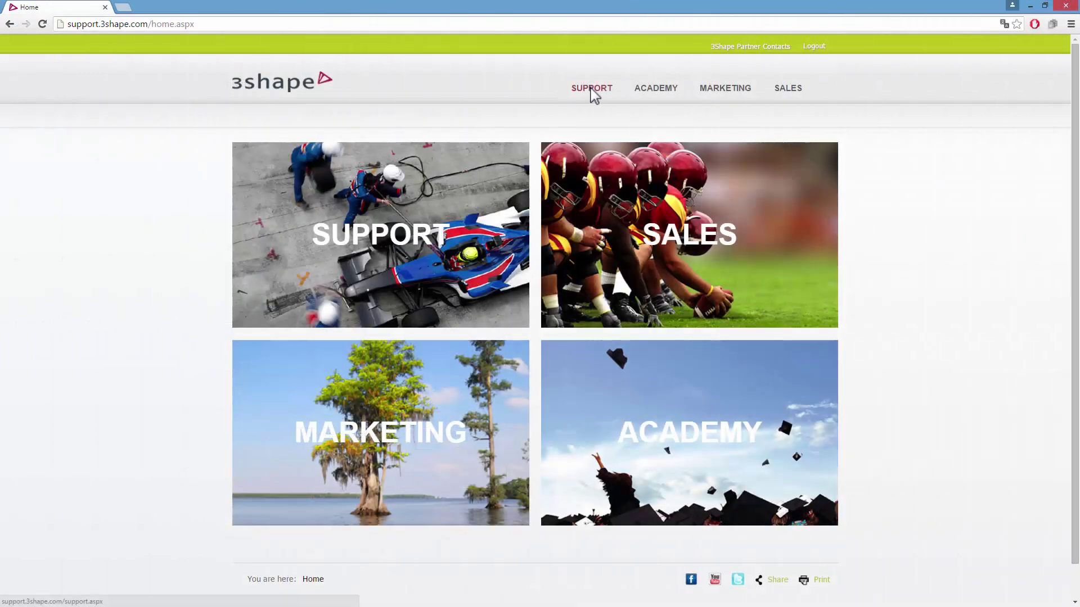
pyautogui.click(591, 90)
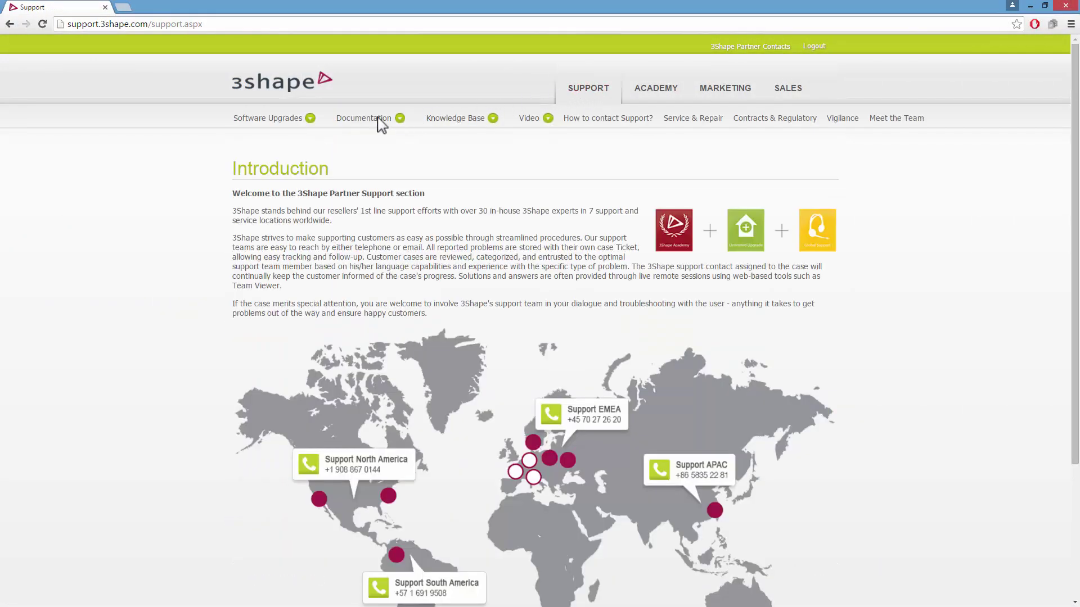
pyautogui.moveTo(377, 119)
pyautogui.click(374, 149)
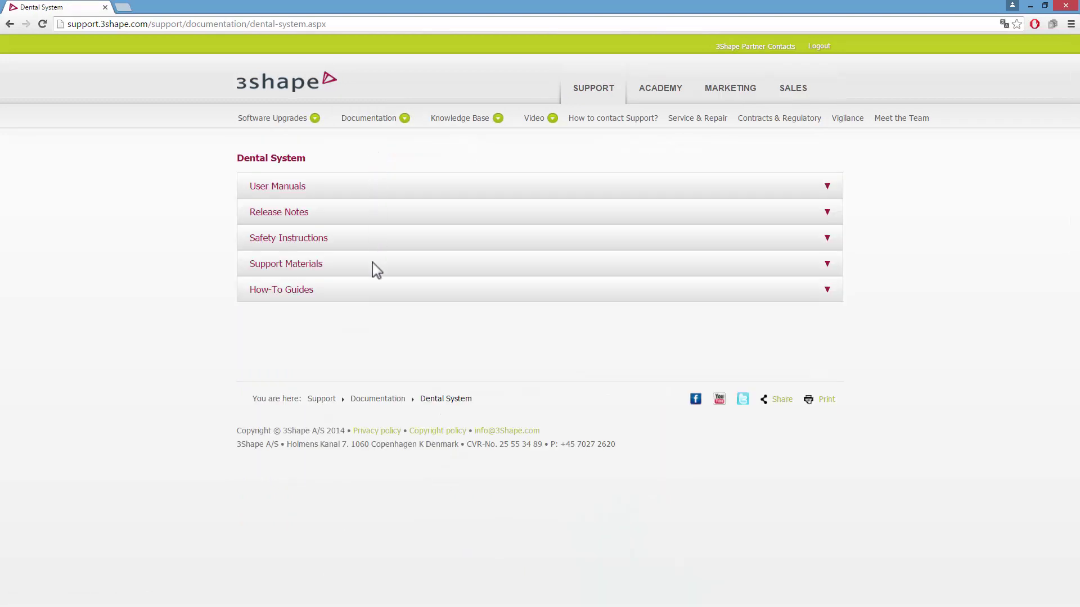
pyautogui.click(376, 270)
pyautogui.click(605, 326)
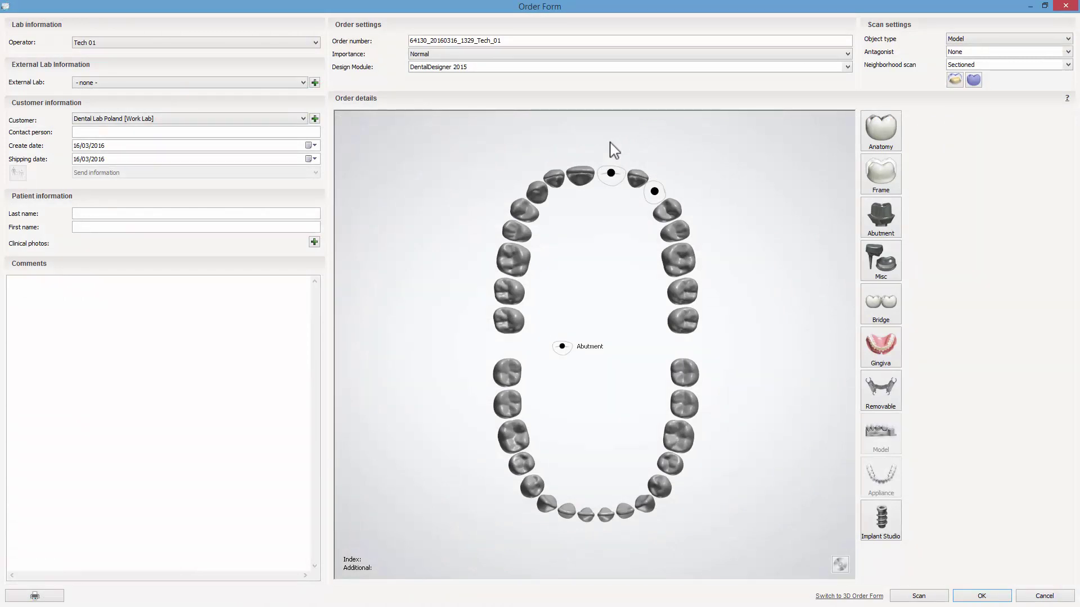
# Step: Create an abutment order for teeth 21 and 23, with tooth 23 using Demo Kit 2pc
pyautogui.click(611, 176)
pyautogui.click(661, 161)
pyautogui.click(654, 192)
pyautogui.click(661, 173)
pyautogui.click(968, 597)
# Step: Open the new order for design and set the annotation for abutment 21
pyautogui.doubleClick(285, 82)
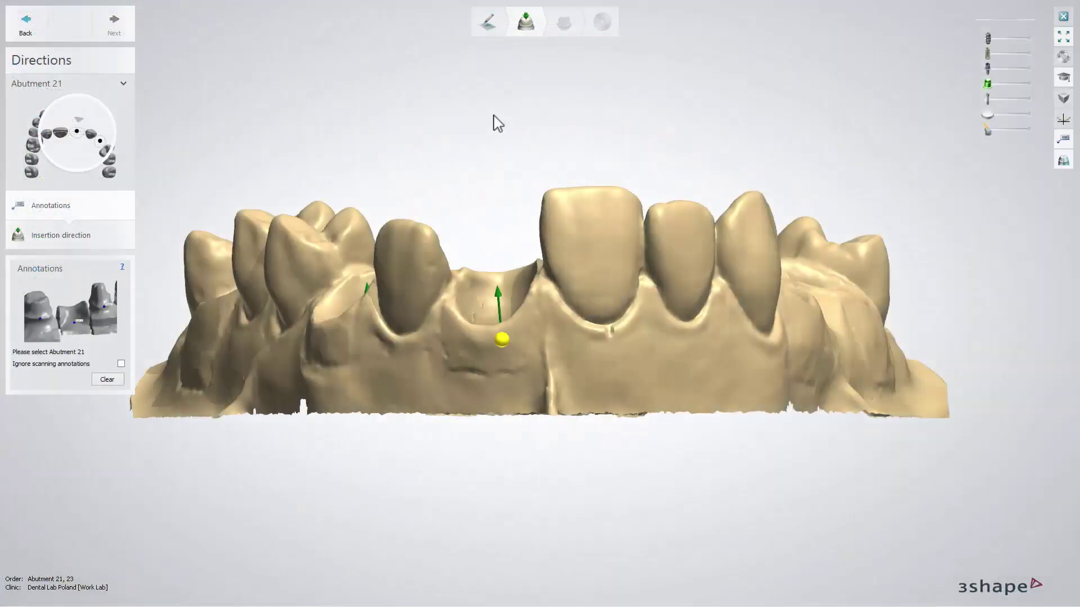
pyautogui.click(494, 333)
pyautogui.moveTo(397, 340); pyautogui.dragTo(450, 350, button='right')
# Step: Set abutment 23's annotation and advance through insertion direction, settings and sculpt to assembly
pyautogui.click(115, 25)
pyautogui.click(127, 25)
pyautogui.click(421, 343)
pyautogui.click(115, 26)
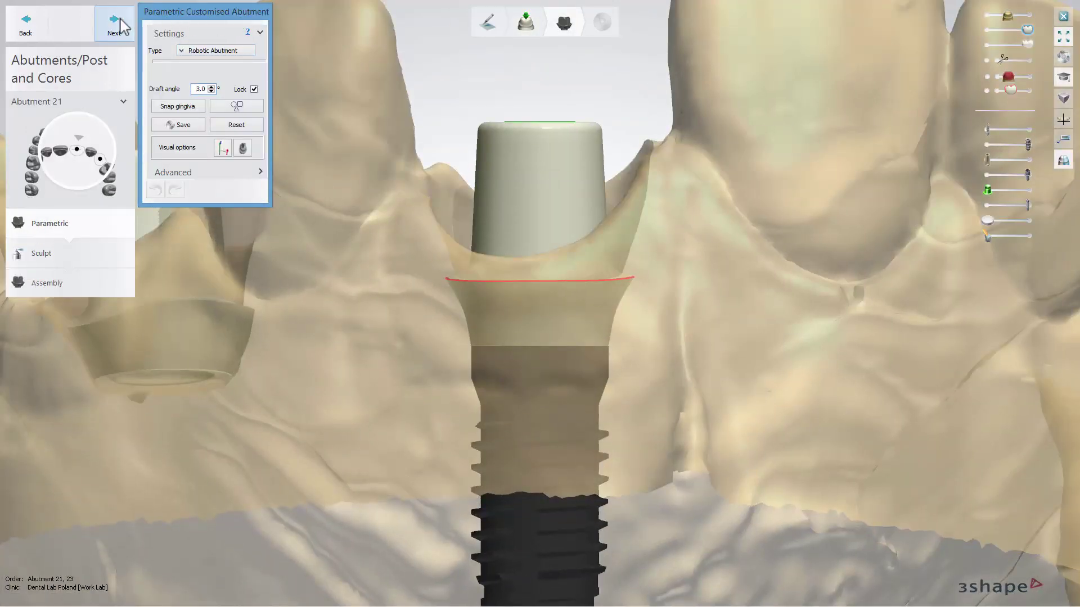
pyautogui.click(121, 25)
pyautogui.click(121, 25)
pyautogui.click(121, 25)
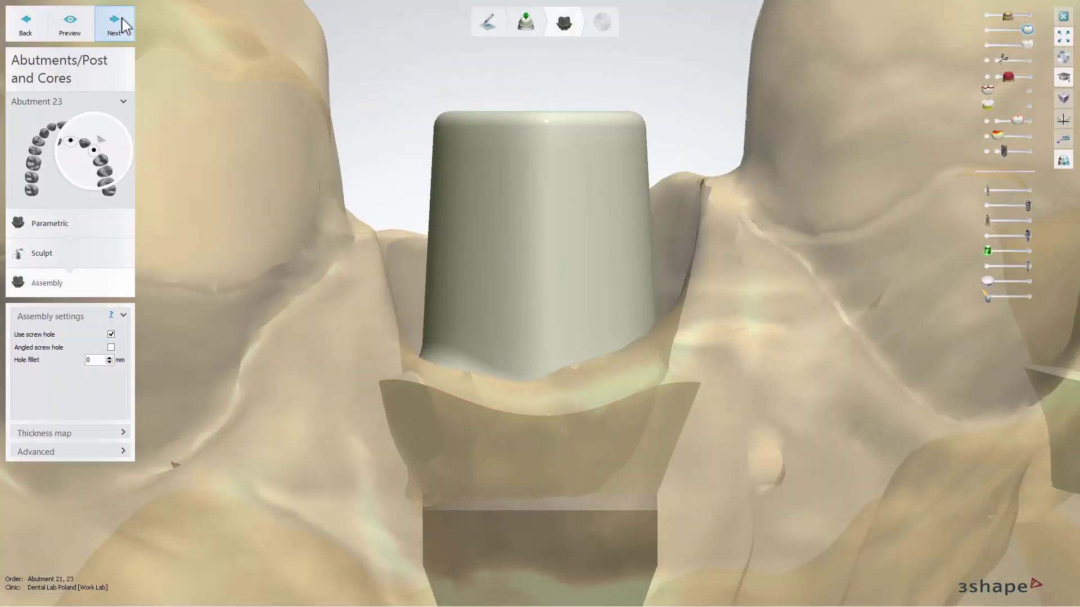
pyautogui.click(121, 25)
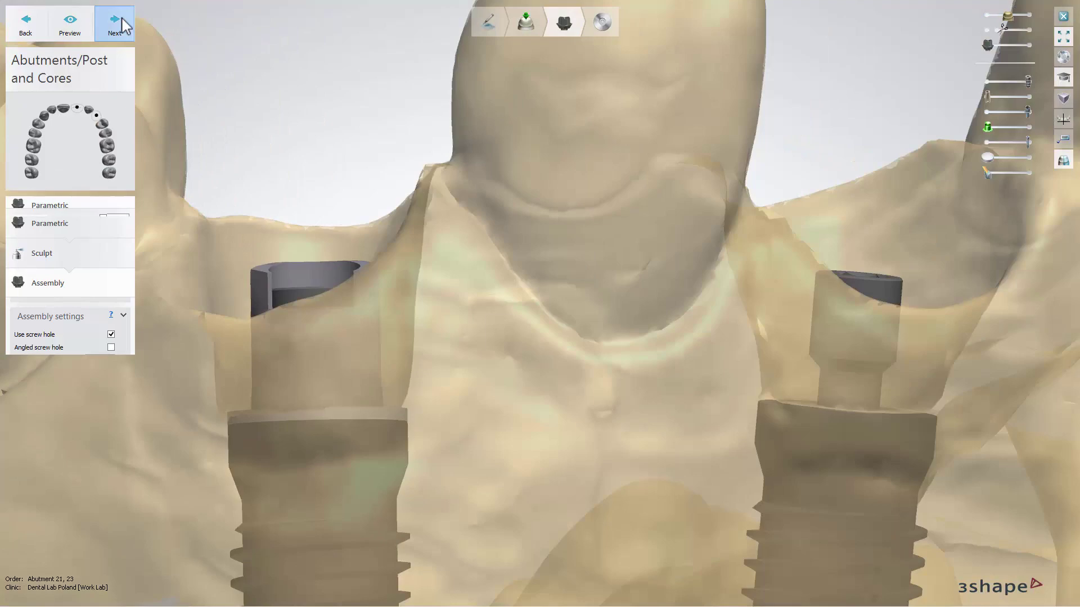